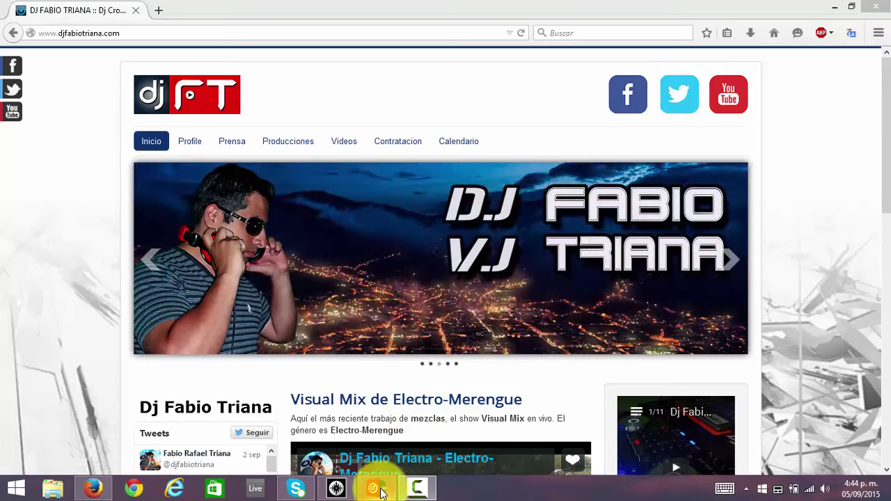
Step: Switch to VirtualDJ, remove the song La Calle from the Virtual Folder, and delete that virtual folder
left_click(376, 489)
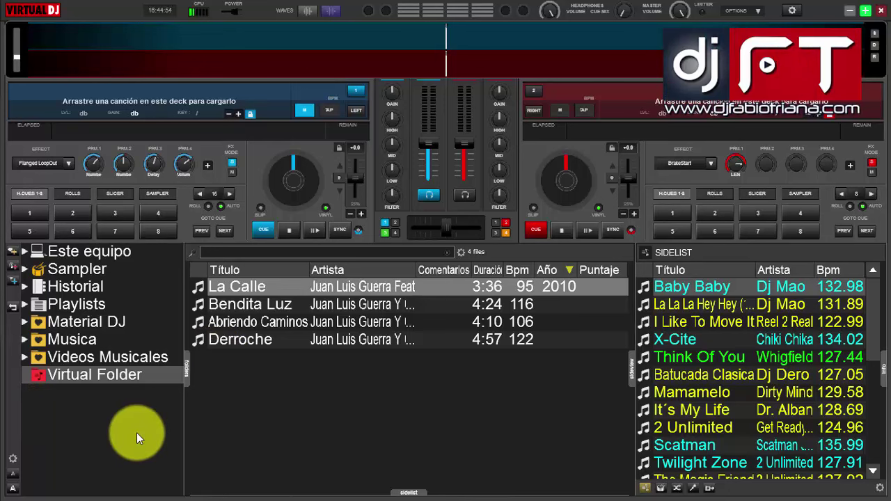
left_click(120, 379)
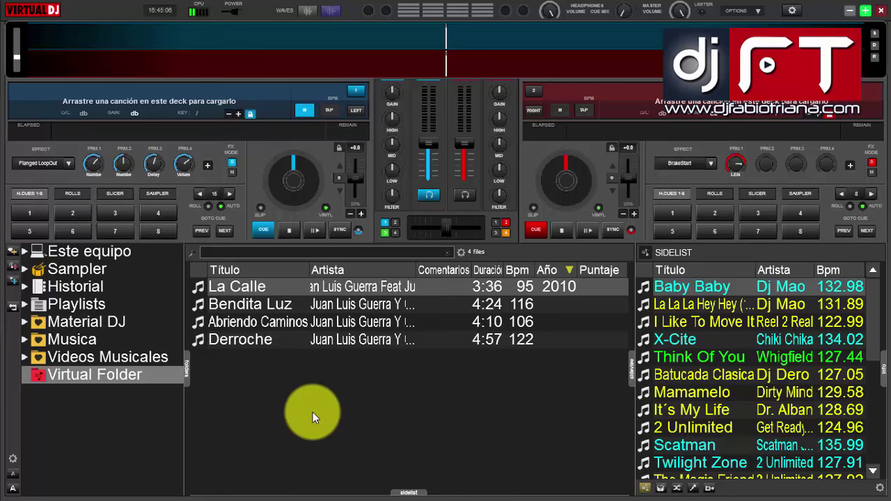
left_click(248, 289)
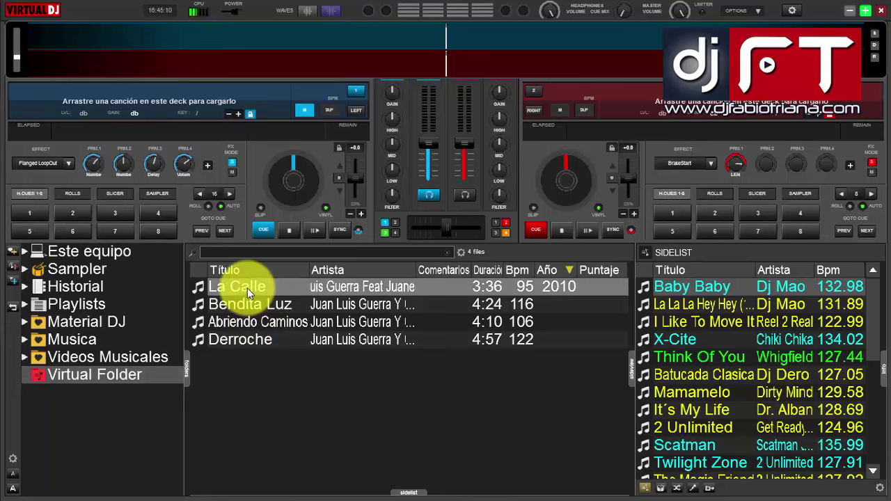
right_click(247, 288)
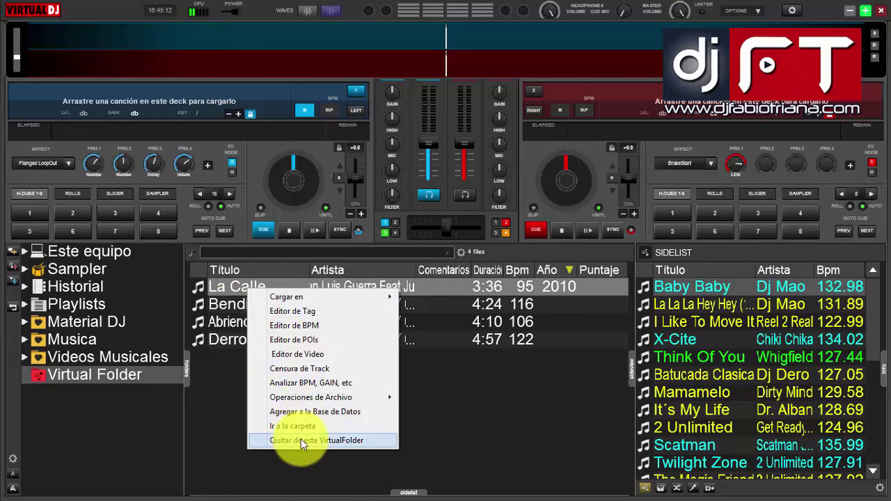
left_click(345, 443)
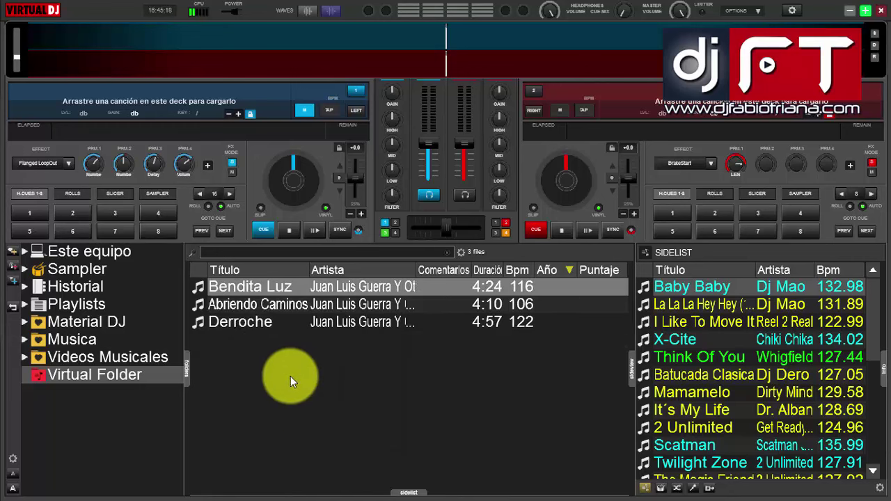
right_click(105, 372)
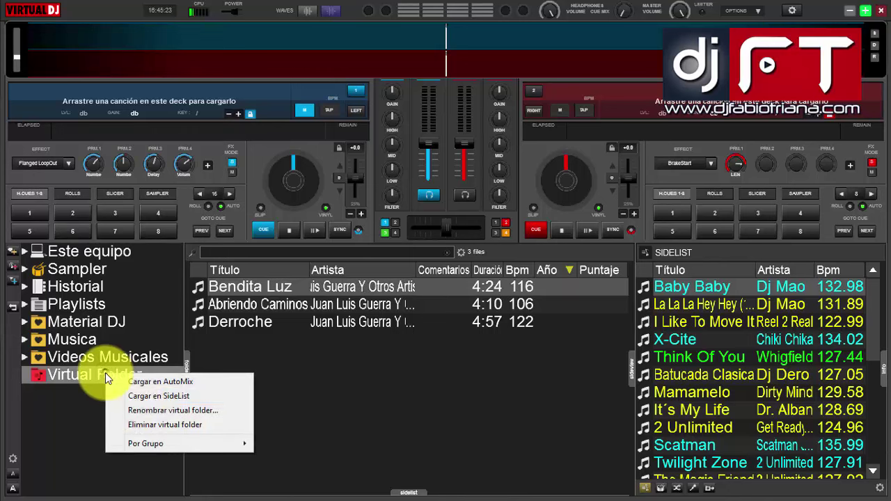
left_click(186, 427)
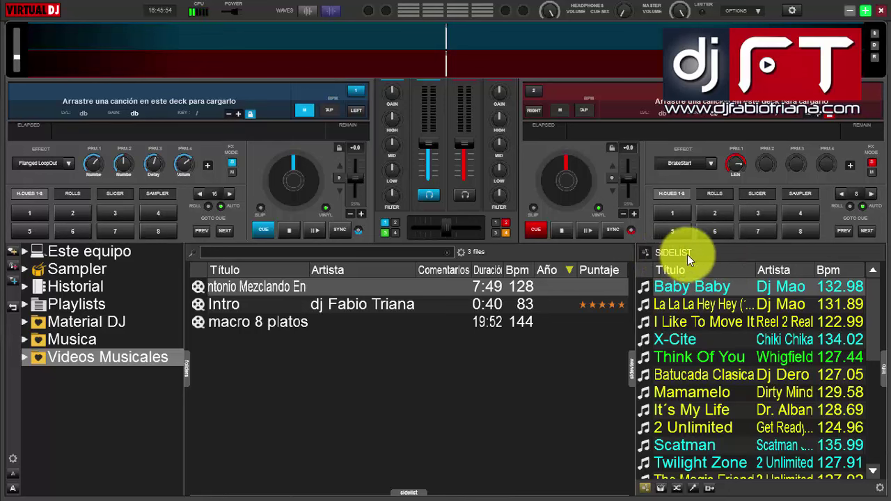
Step: Show the Sampler in the side view and return it to the Sidelist
left_click(662, 488)
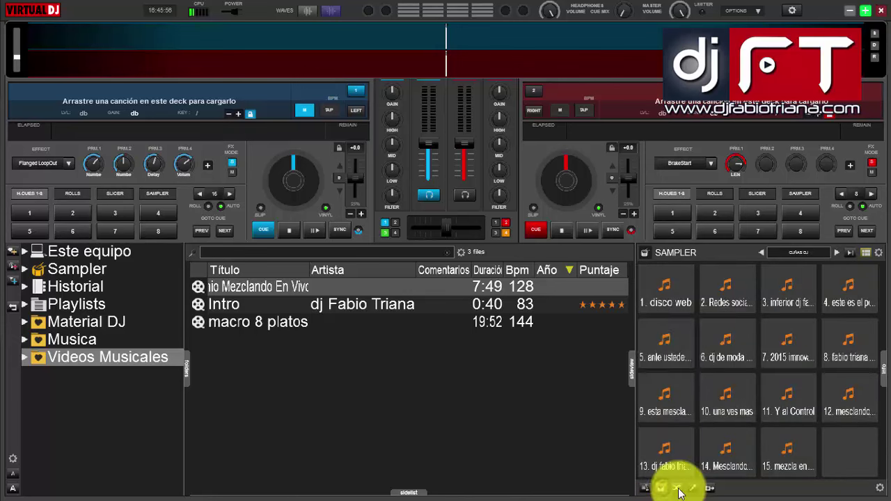
left_click(645, 488)
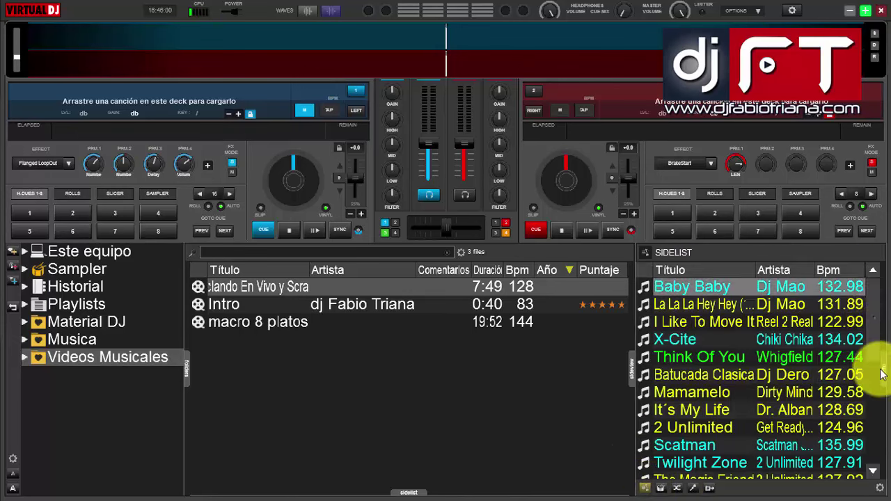
left_click_drag(880, 374, 867, 287)
left_click(271, 394)
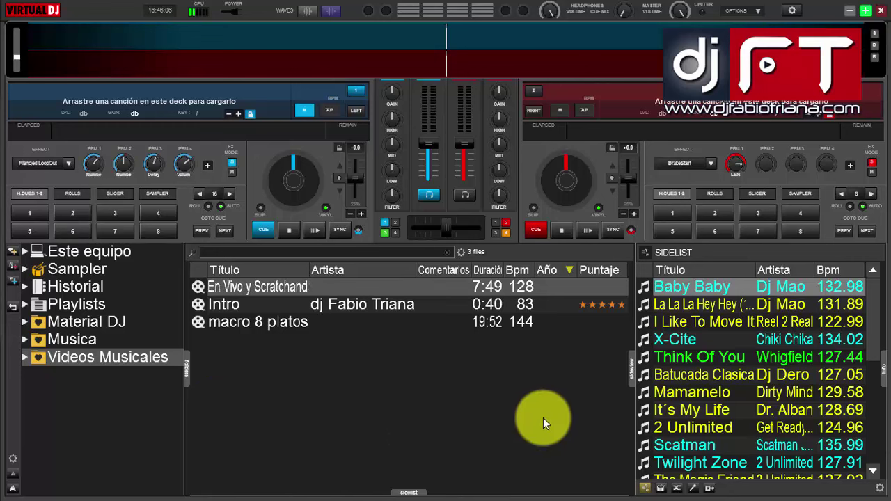
Step: Expand the sidelist pane beneath the song list, enlarge it, and collapse it again
left_click(409, 493)
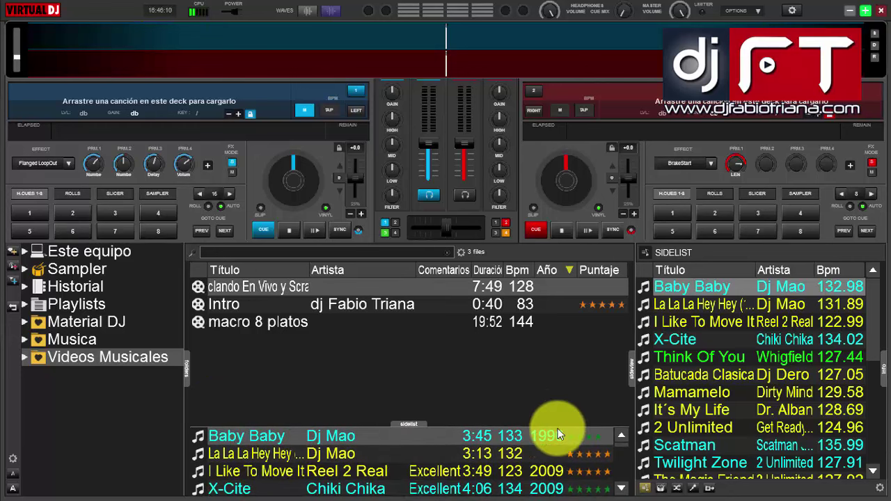
left_click_drag(541, 425, 566, 387)
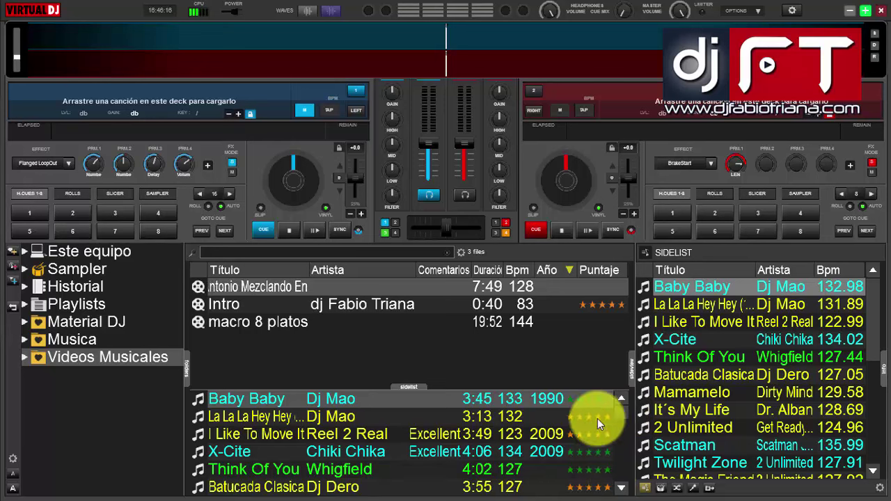
left_click_drag(591, 387, 579, 493)
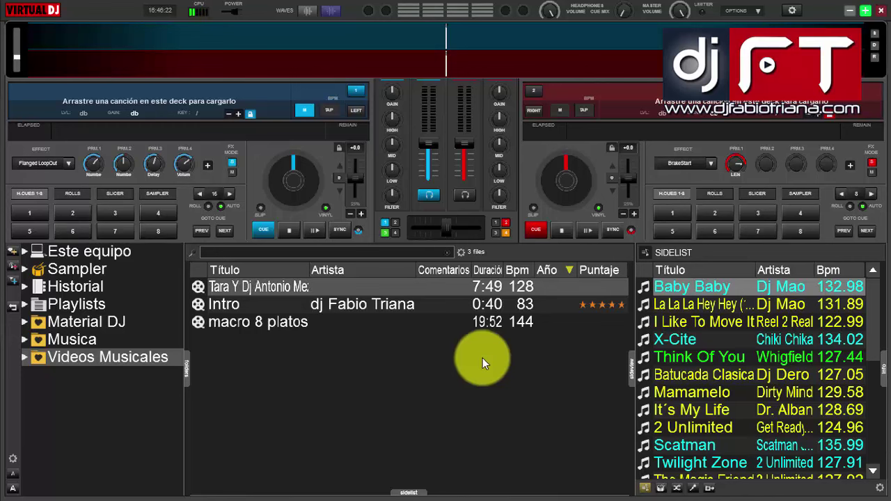
Step: Expand the Playlists folder and open the Rock en español playlist
left_click(75, 306)
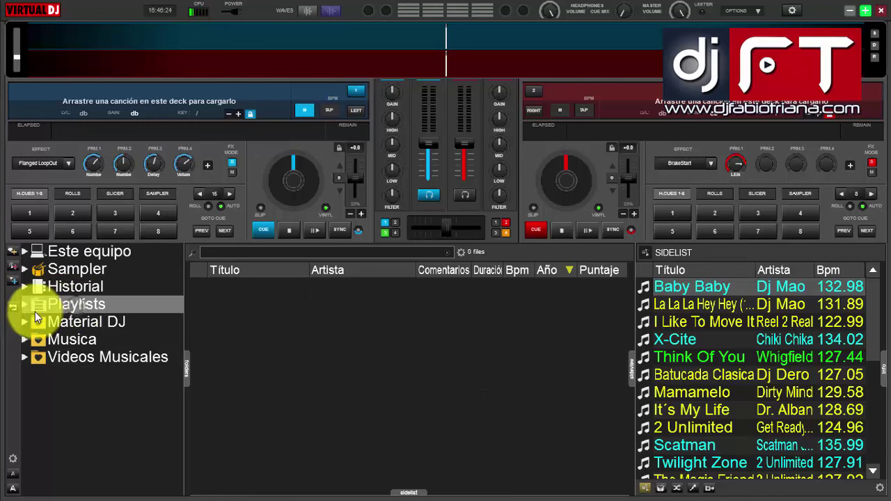
left_click(23, 307)
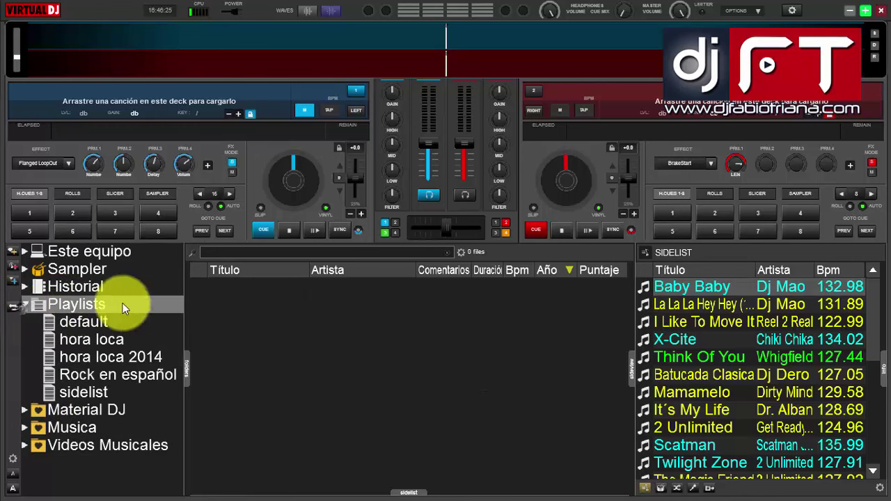
left_click(104, 381)
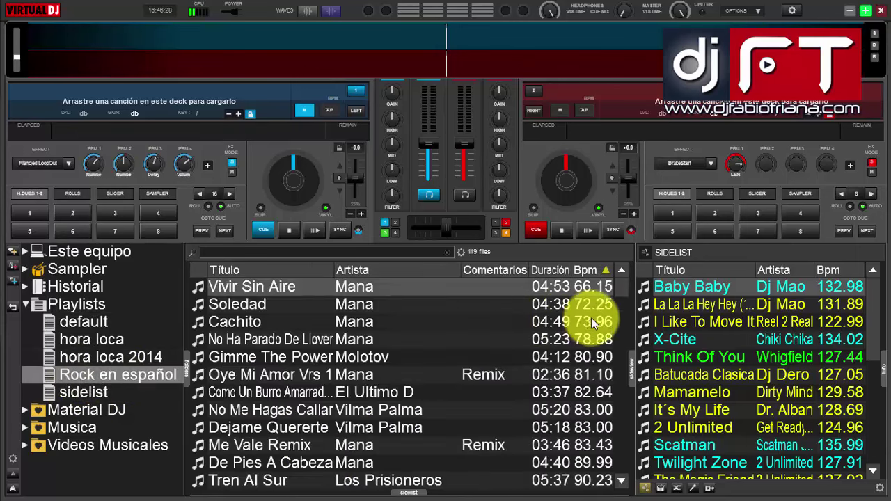
Step: Look through the songs of the Rock en español playlist and examine their order by BPM
scroll(416, 338, "down", 20)
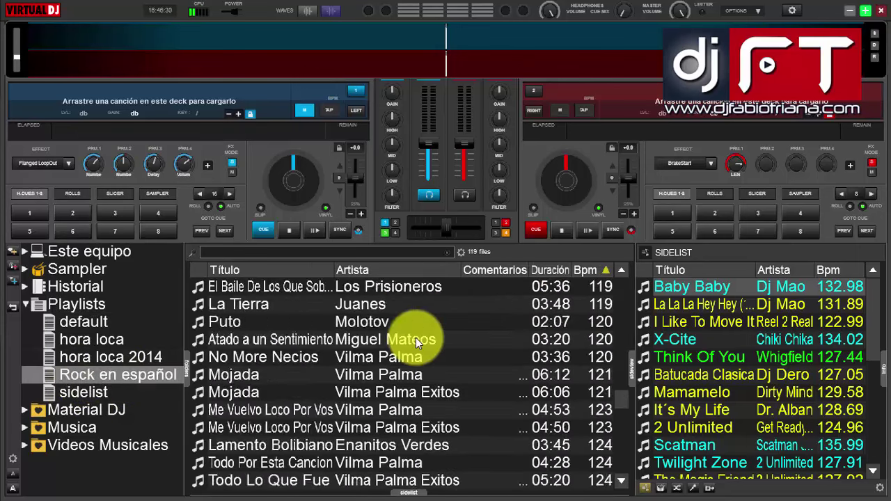
scroll(416, 338, "down", 10)
scroll(415, 339, "up", 10)
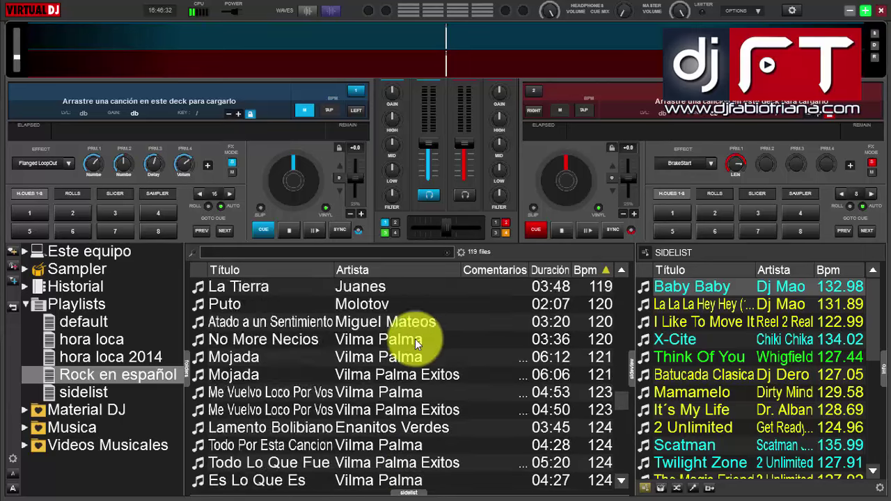
scroll(413, 338, "up", 20)
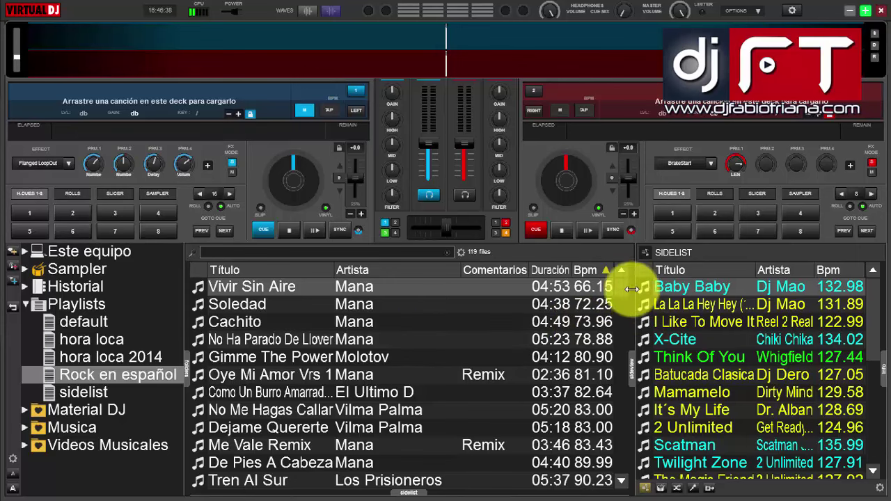
scroll(374, 432, "down", 10)
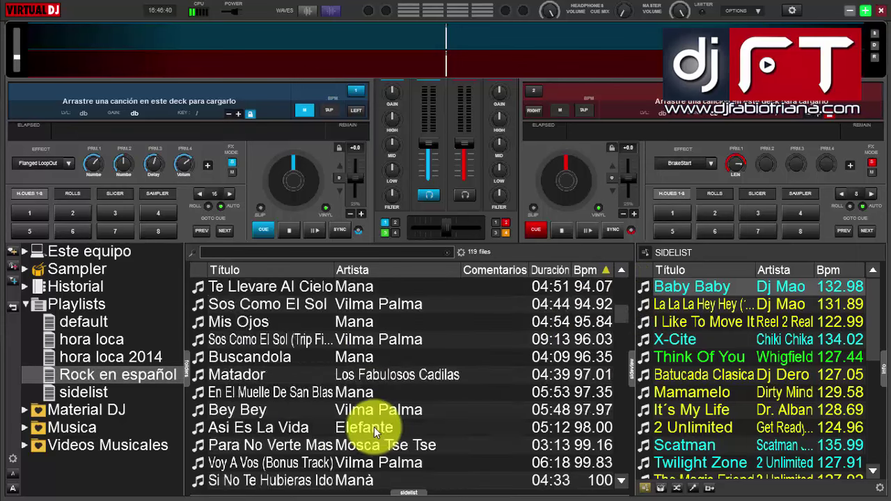
scroll(372, 428, "down", 15)
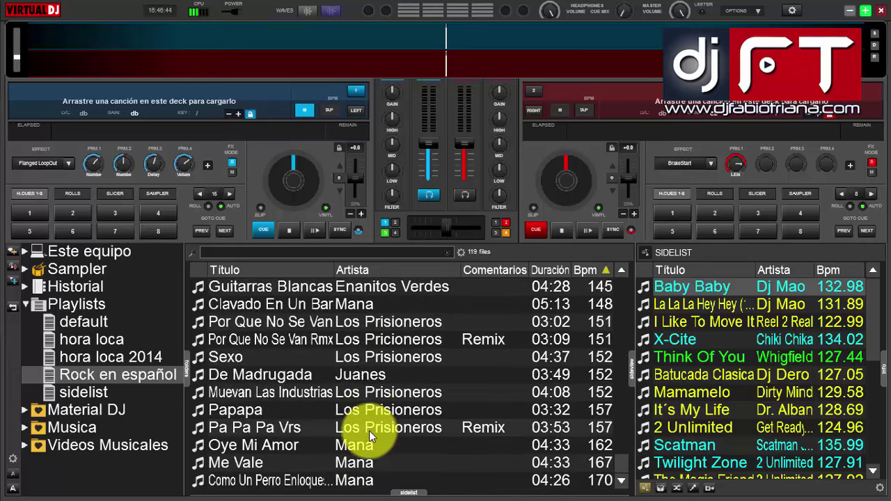
scroll(369, 431, "up", 15)
scroll(366, 431, "up", 10)
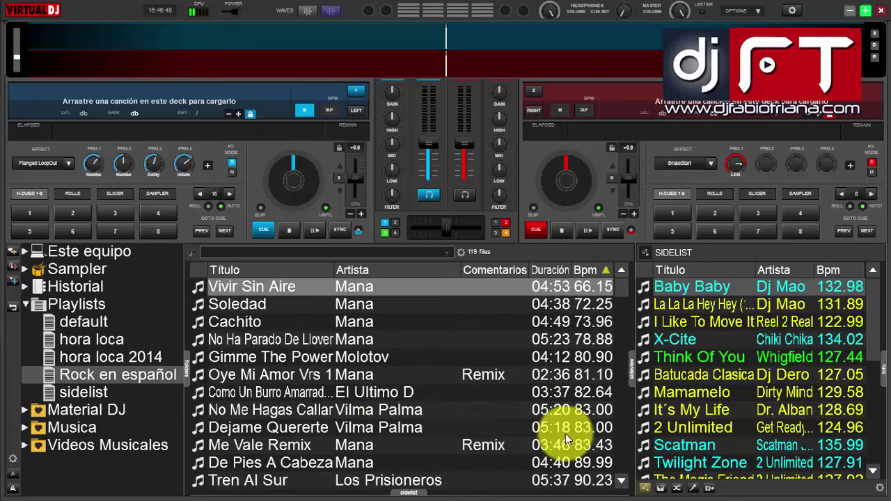
Step: Add Canal De Las Estrellas and Como Te Deseo from the playlist to the sidelist, just before Don't Stop
left_click(236, 306)
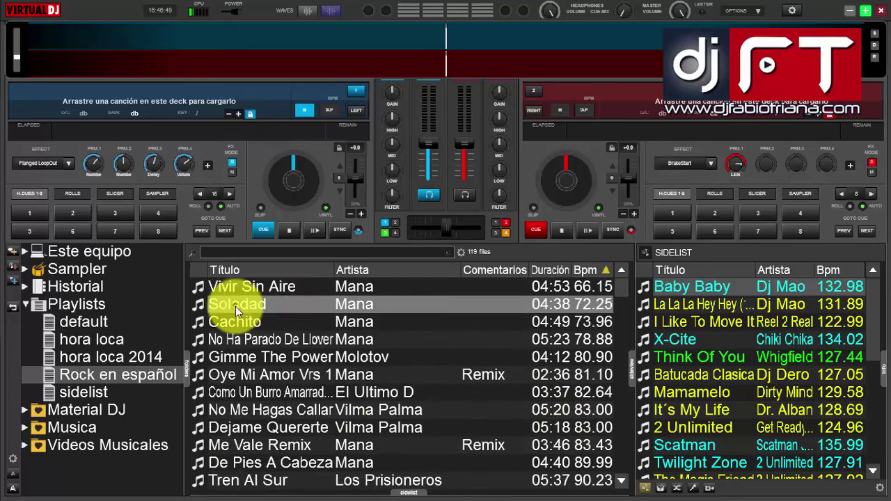
left_click(255, 379)
scroll(307, 426, "down", 2)
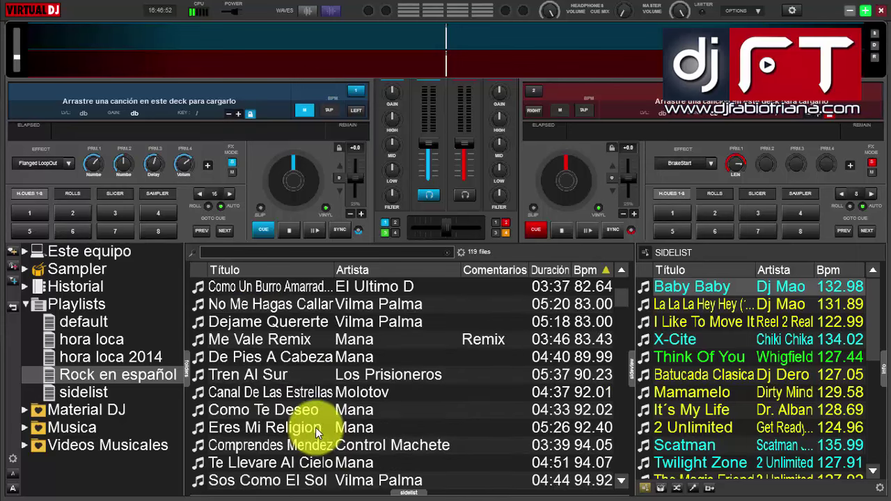
left_click(280, 375)
left_click(308, 393)
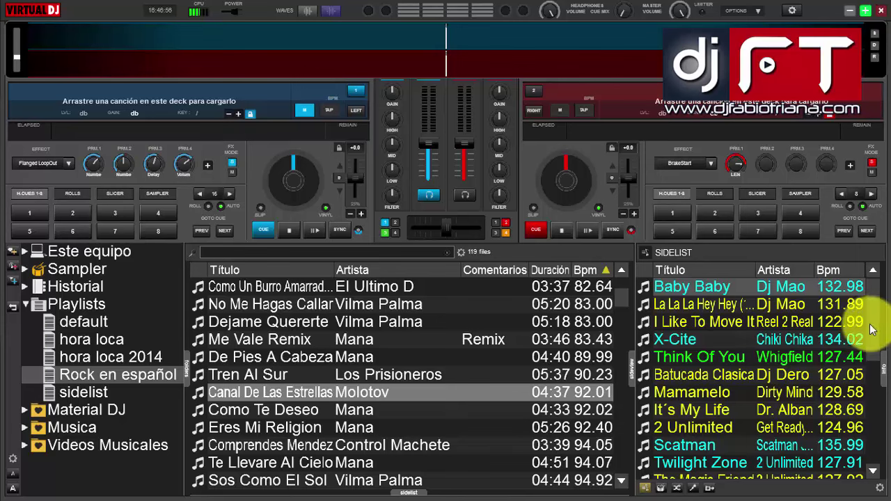
scroll(875, 318, "down", 3)
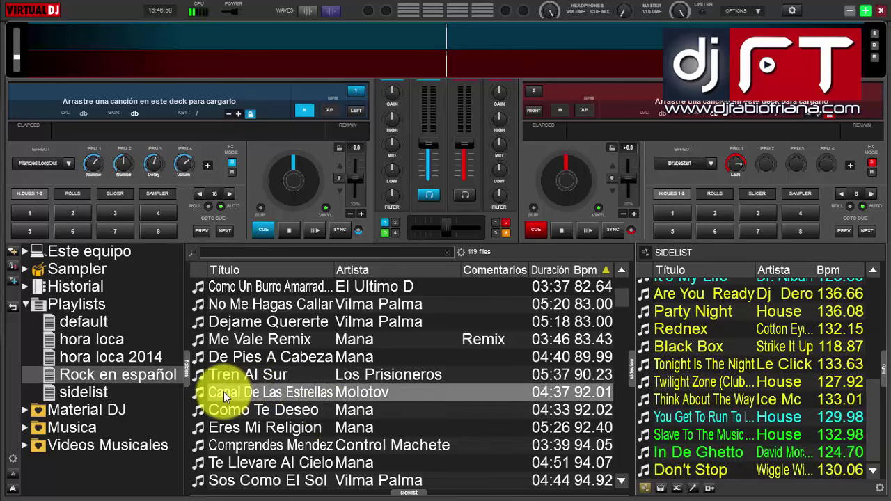
left_click_drag(224, 392, 717, 467)
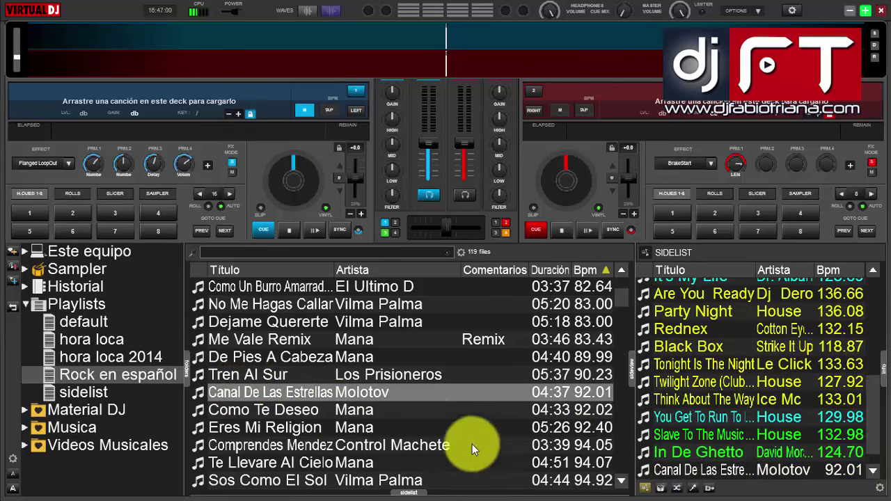
scroll(425, 413, "down", 2)
left_click_drag(244, 339, 796, 483)
Step: Move Como Te Deseo up in the sidelist so it sits directly above In De Ghetto
scroll(869, 426, "down", 2)
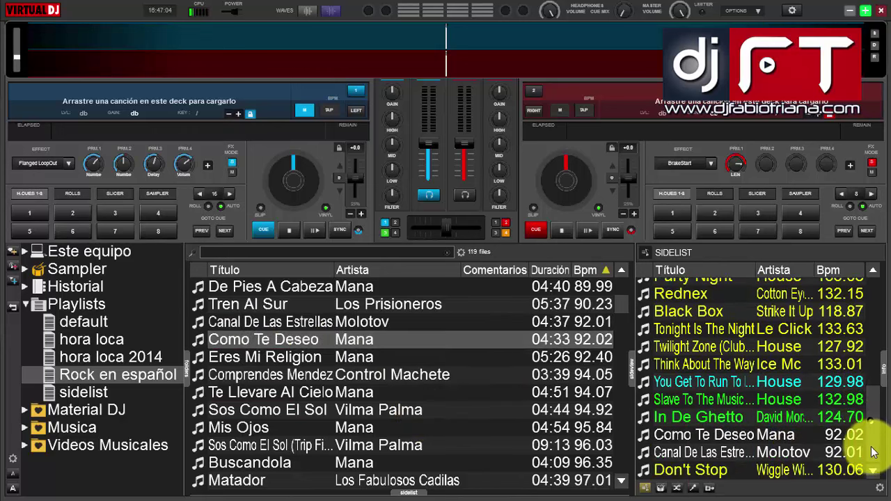
left_click(741, 453)
left_click_drag(739, 444, 728, 417)
left_click(725, 450)
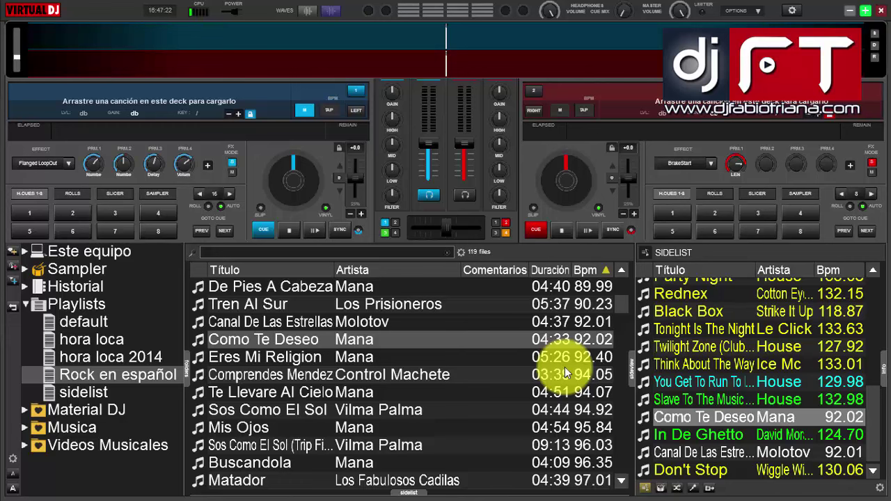
Step: Collapse the Playlists folder, minimize VirtualDJ, and switch to Serato DJ
left_click(25, 305)
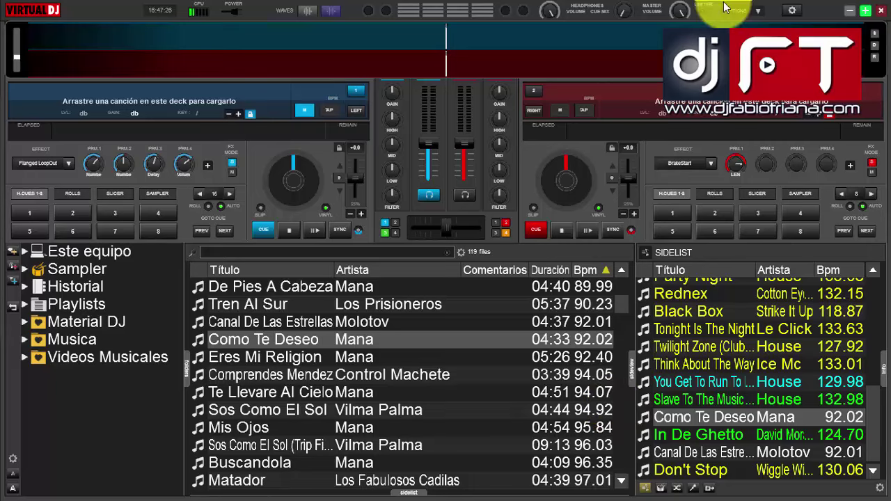
left_click(851, 11)
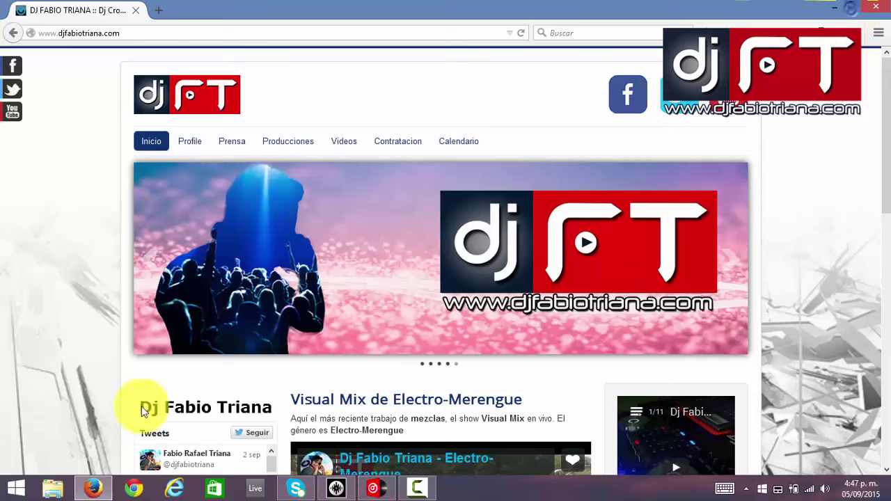
left_click(339, 483)
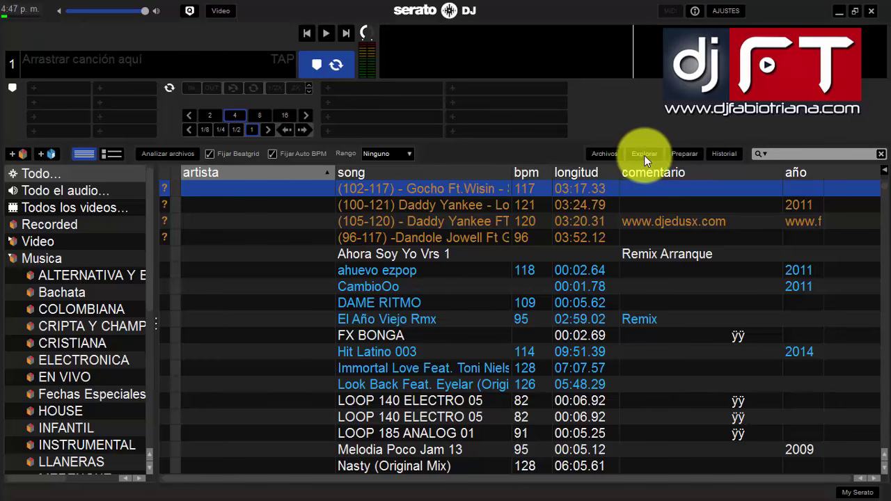
Step: Open the Preparar list and add In 2 eternity from the ELECTRONICA crate to it
left_click(689, 154)
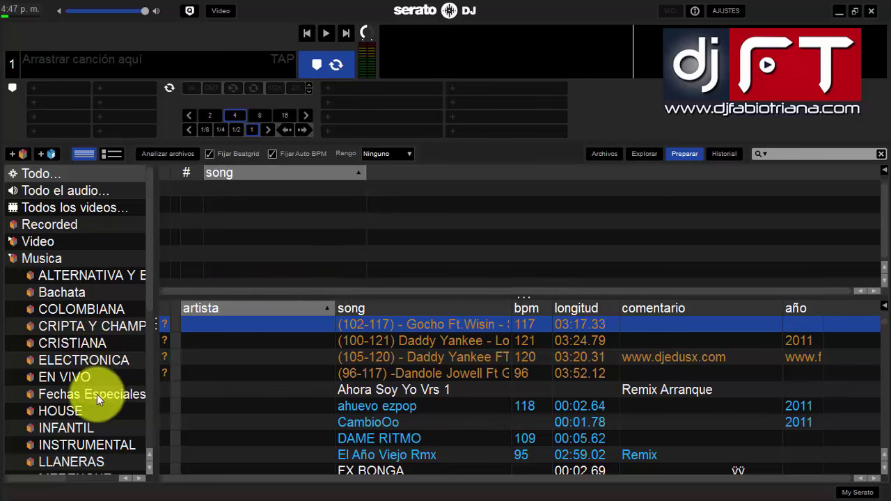
left_click(87, 360)
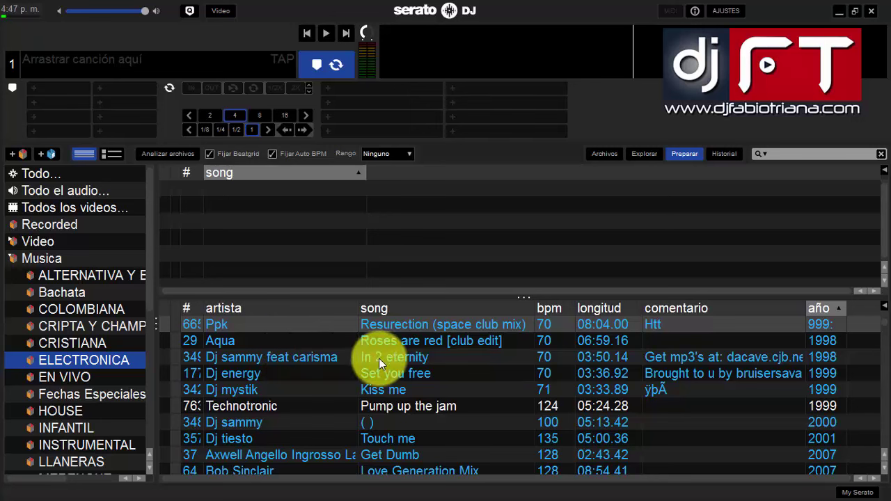
left_click_drag(379, 358, 293, 208)
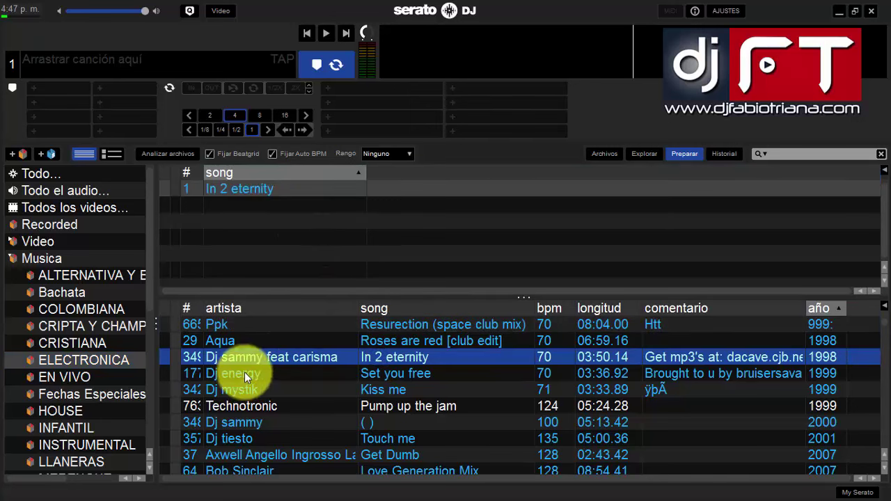
Step: Add Set you free and Pump up the jam from the ELECTRONICA crate to the Preparar list
left_click_drag(245, 372, 234, 209)
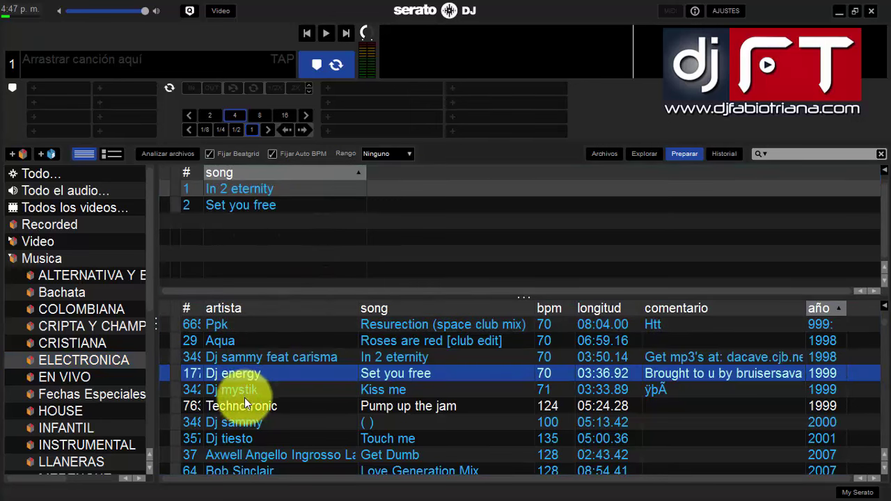
left_click_drag(249, 406, 245, 220)
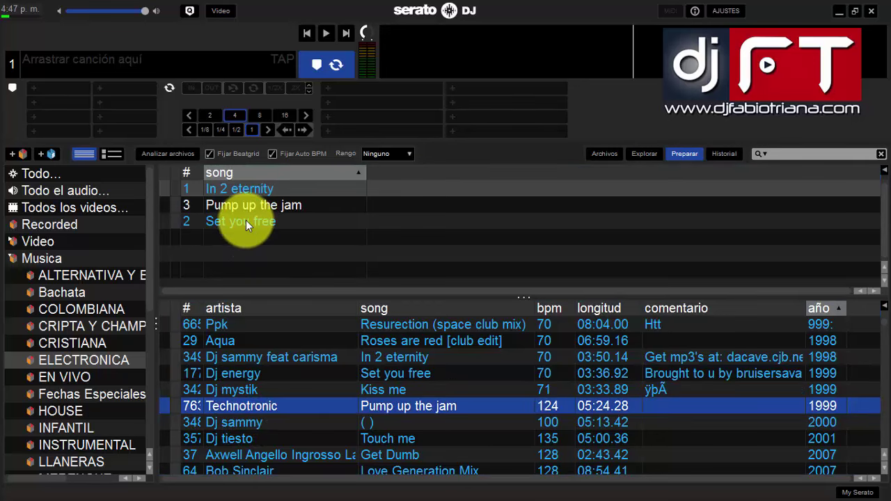
Step: Try to move In 2 eternity down below Pump up the jam in the Preparar list
left_click(245, 224)
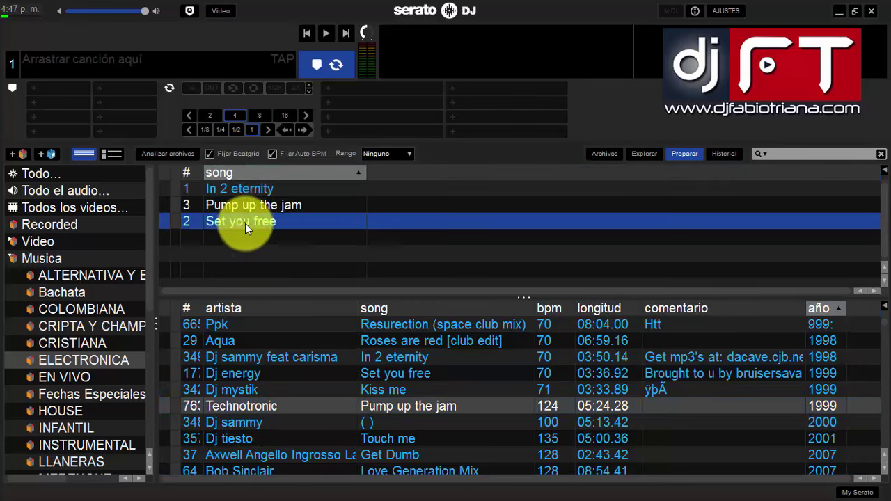
left_click(247, 188)
left_click_drag(246, 189, 249, 214)
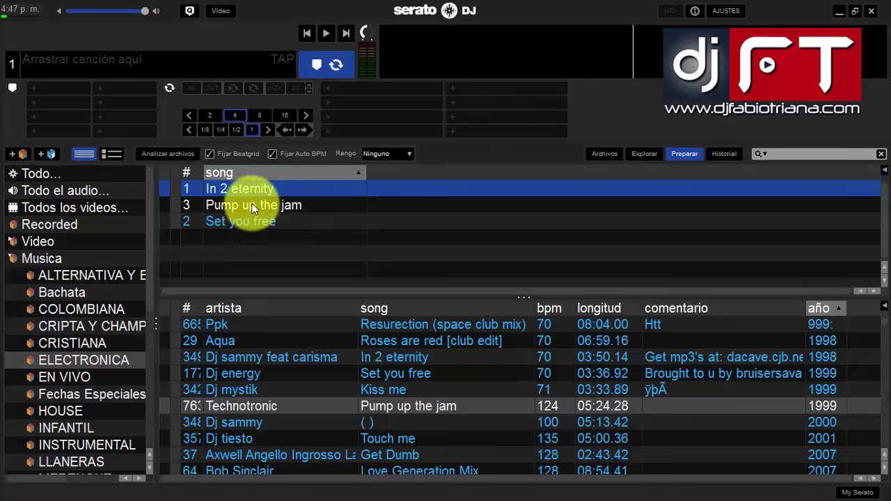
Step: Remove Pump up the jam from the Preparar list
left_click(251, 204)
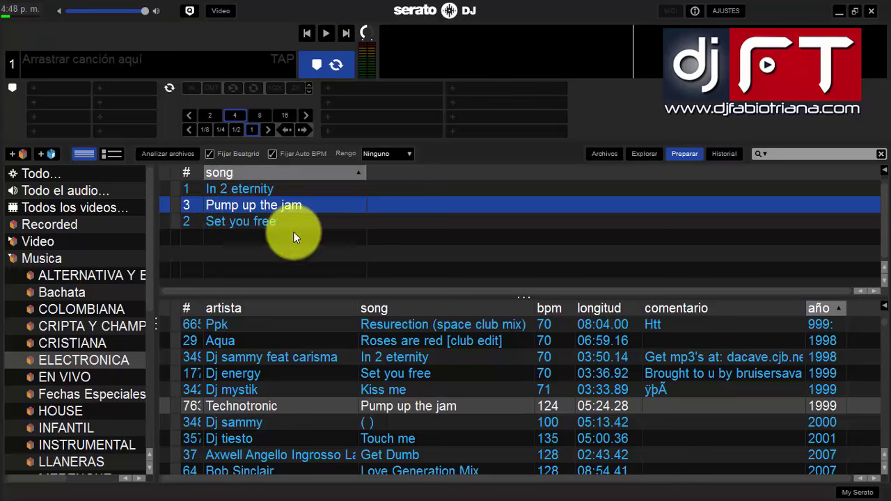
key("Delete")
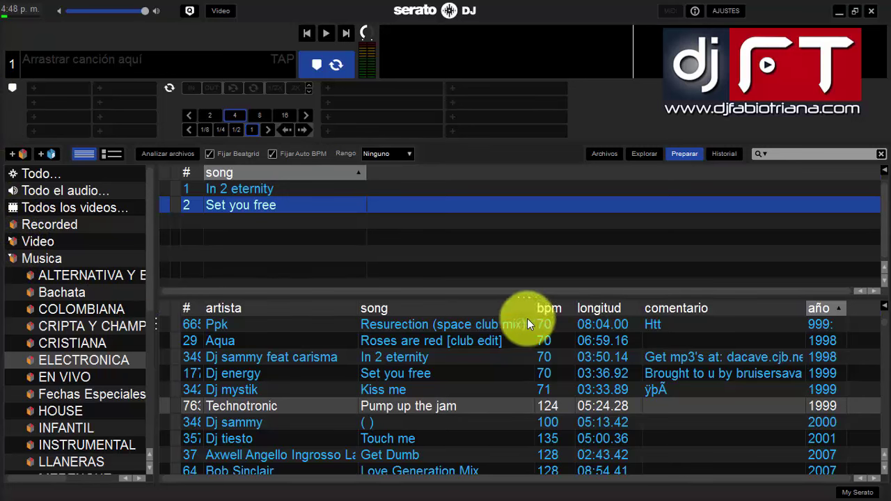
scroll(680, 349, "down", 2)
scroll(680, 349, "down", 12)
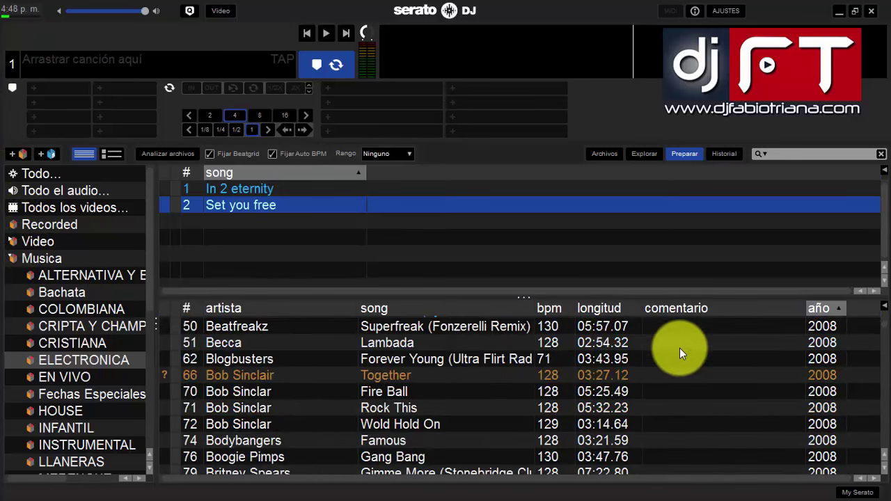
scroll(680, 348, "down", 6)
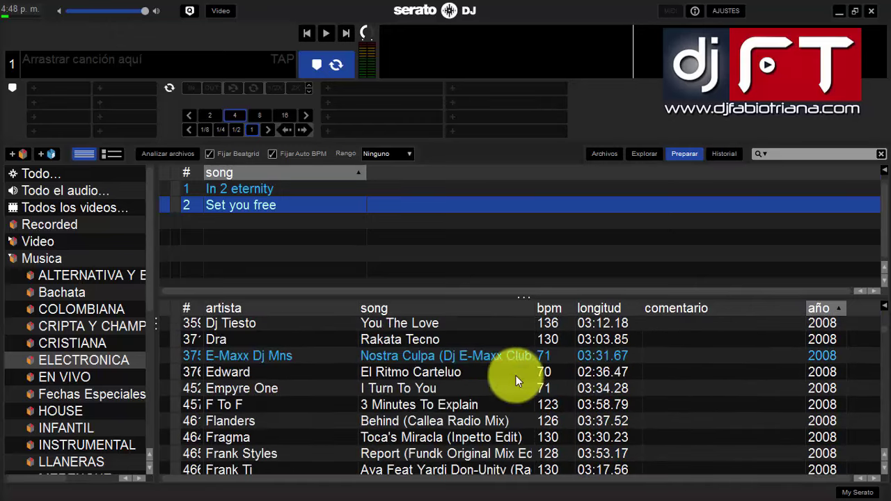